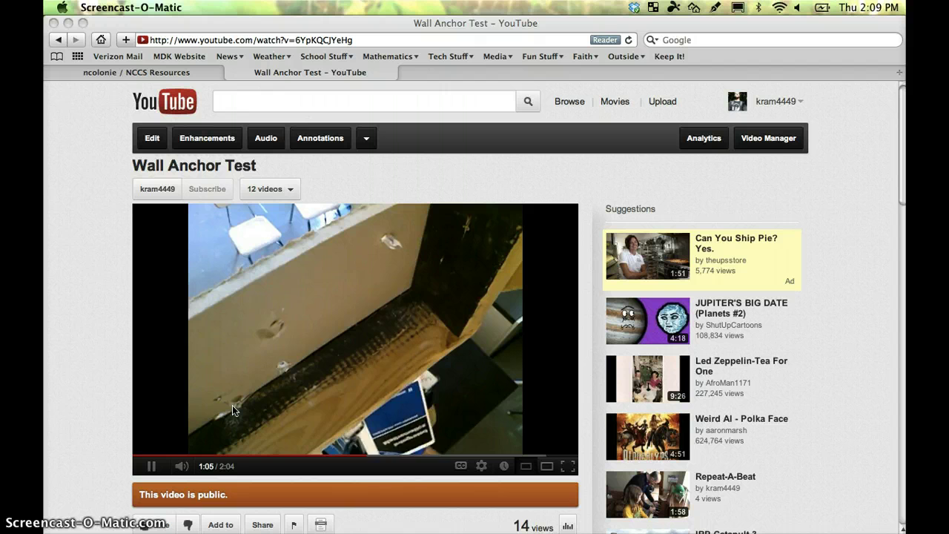
Step: Turn on extensions in Safari's preferences and close the preferences window
click(228, 382)
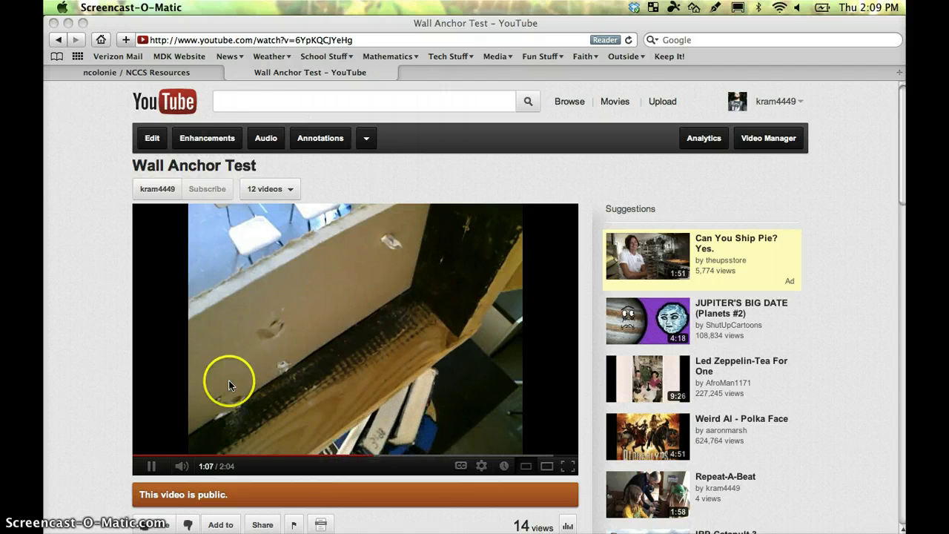
click(115, 37)
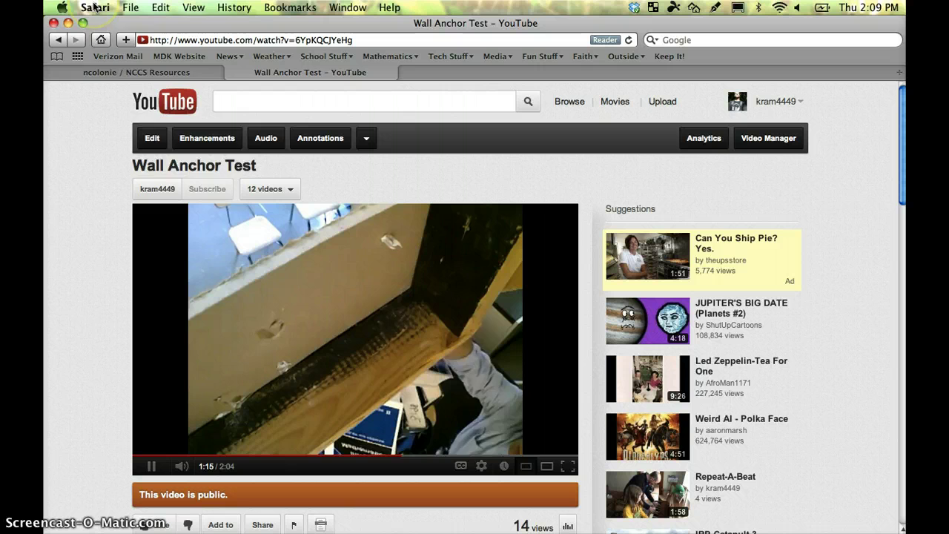
click(95, 7)
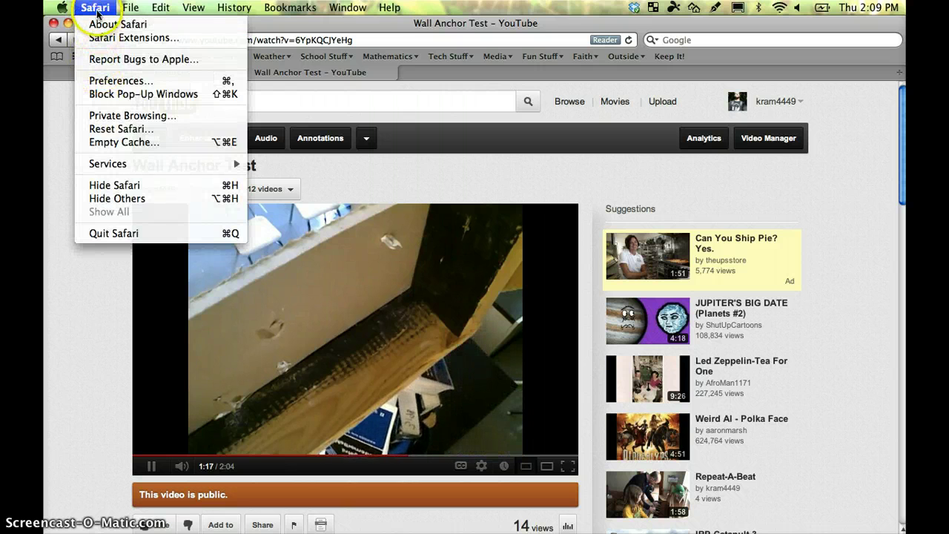
click(97, 82)
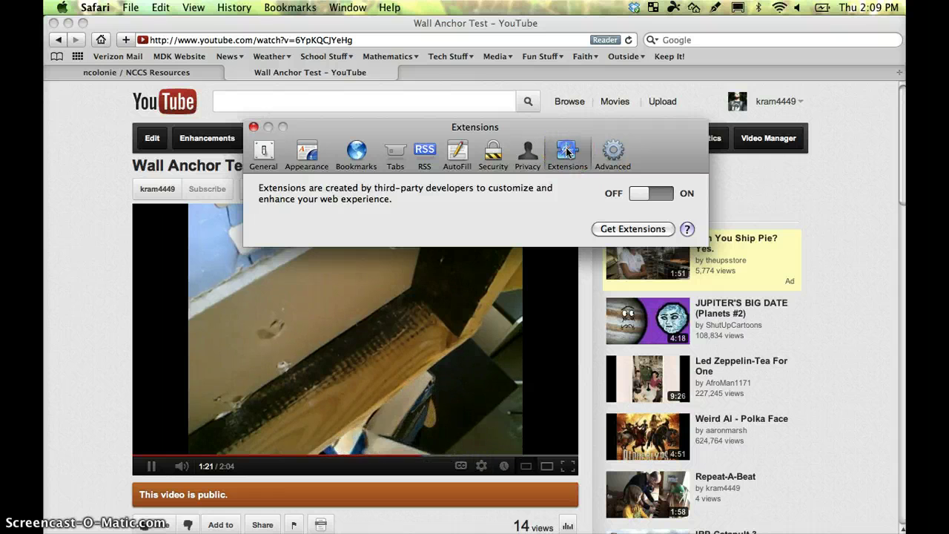
click(645, 195)
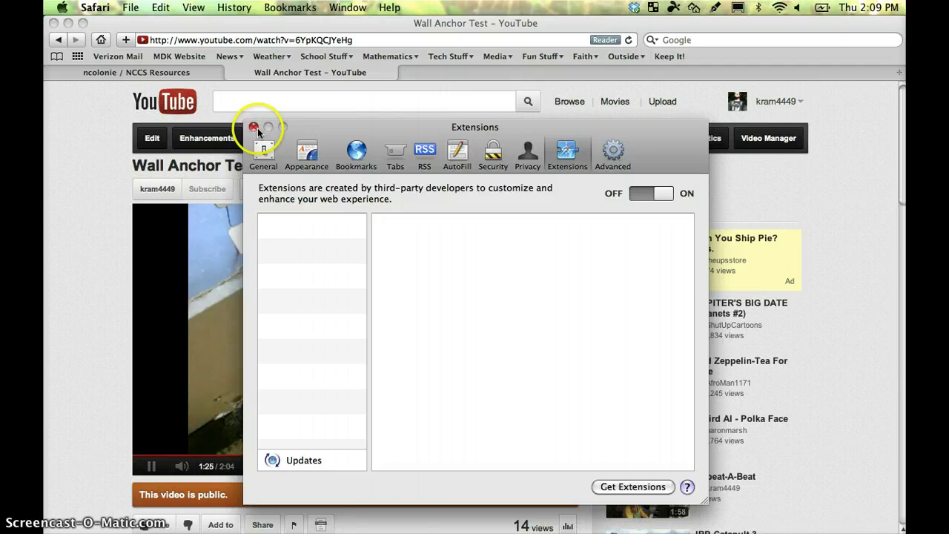
click(253, 128)
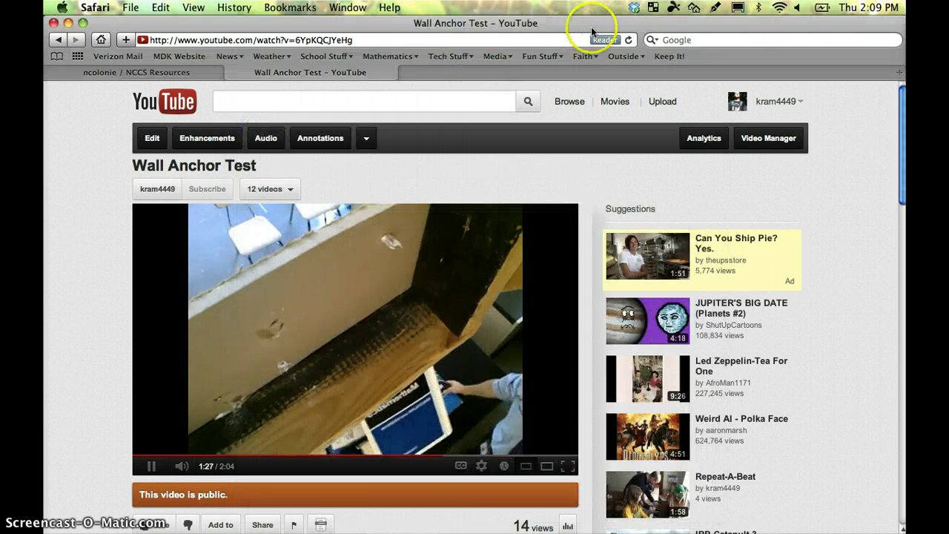
Step: On the NCCS Resources page's tab, search Google for "youtube5" and open the "Vertical Forest :: YouTube5" result
click(183, 74)
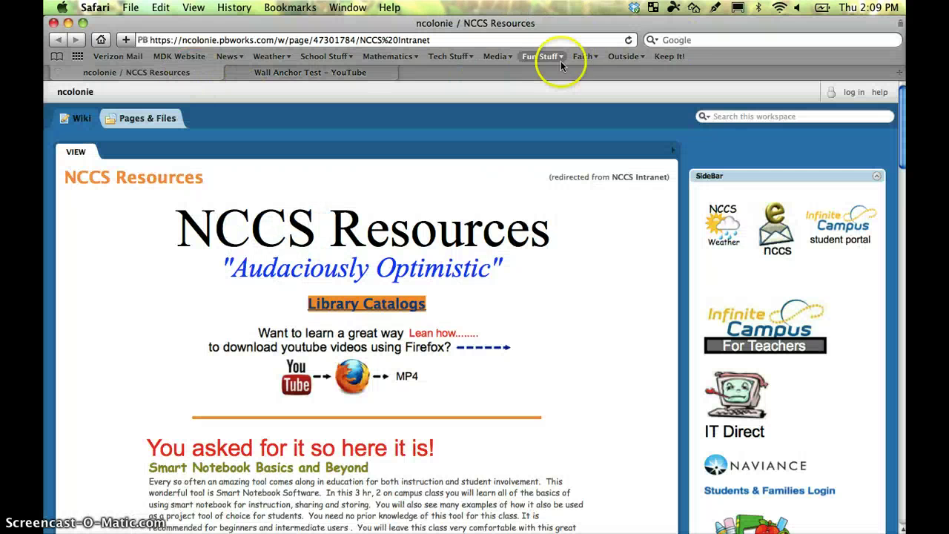
click(681, 39)
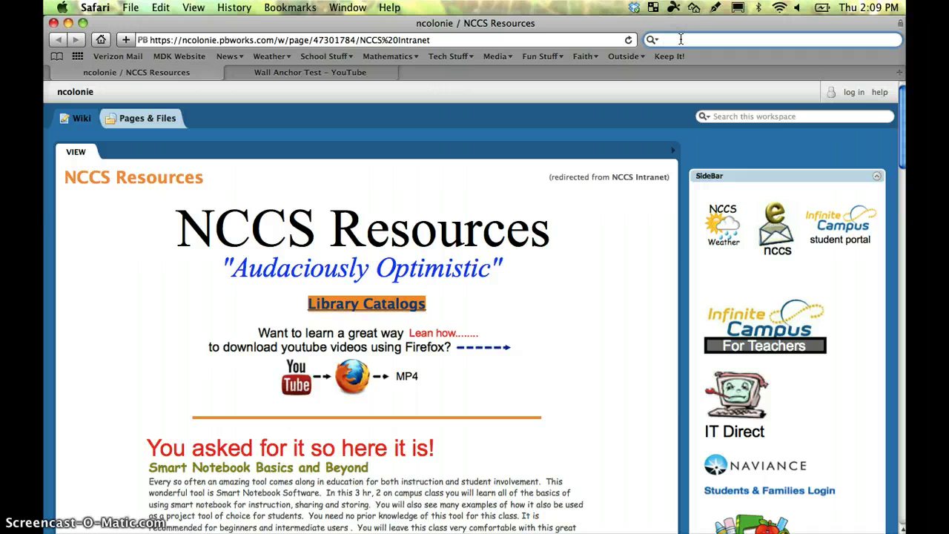
text(youtube5)
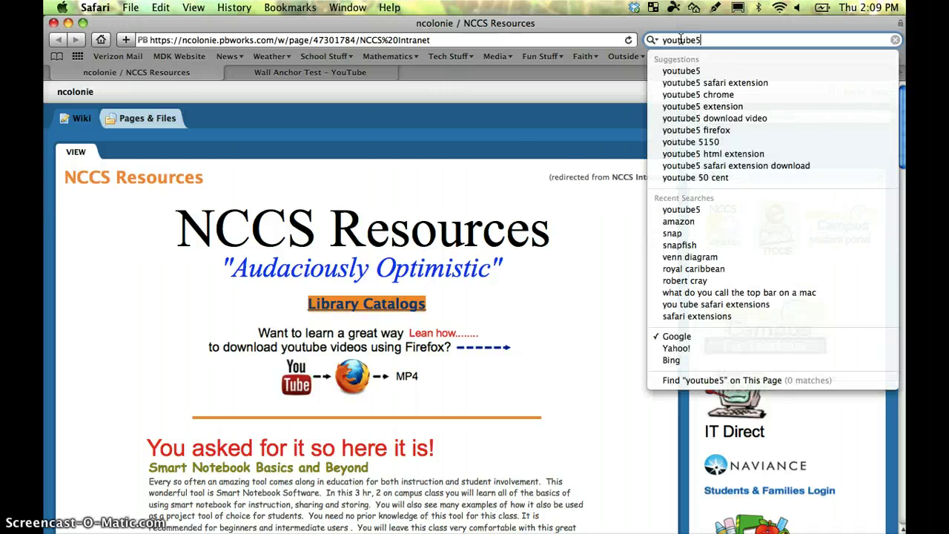
key(Return)
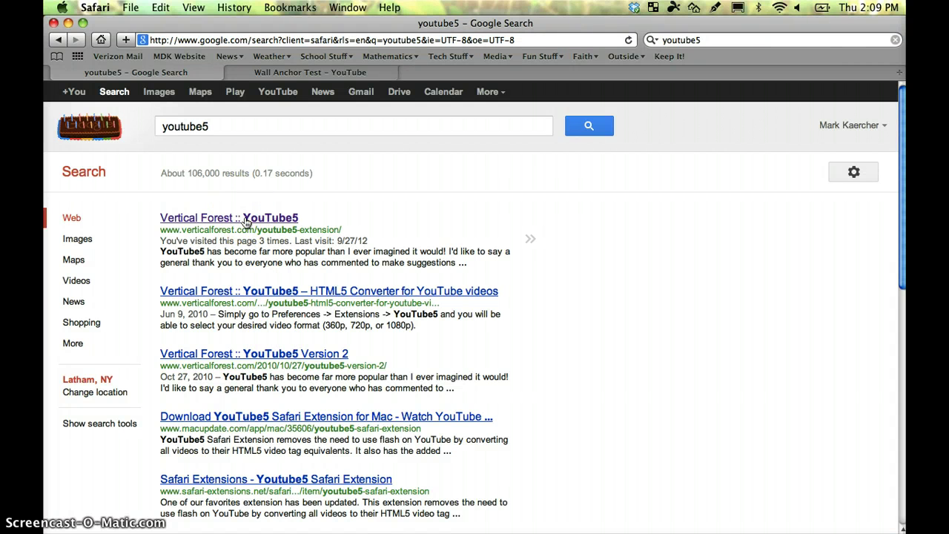
click(245, 219)
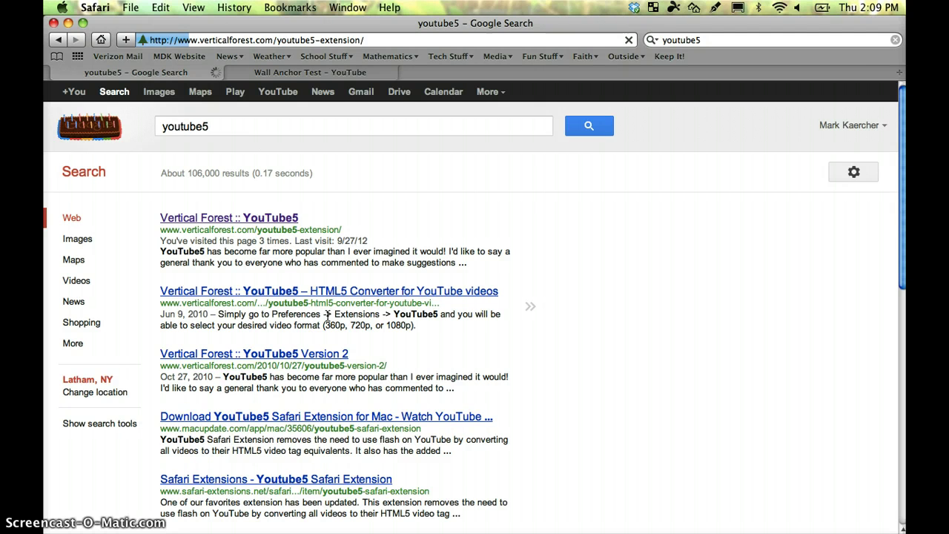
Step: Install the YouTube5 extension from the downloaded YouTube5-2.safariextz file and close the Downloads window
scroll(457, 272, down, 2)
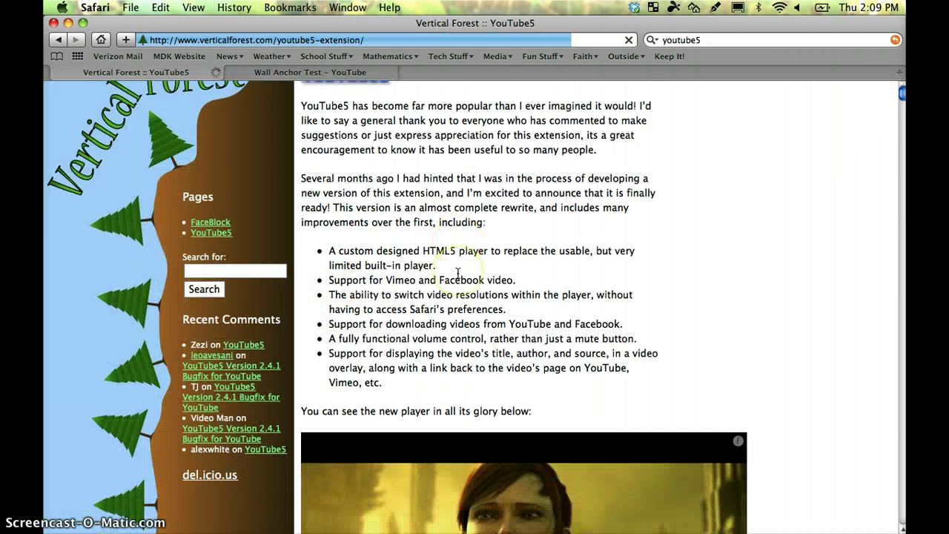
scroll(458, 273, down, 12)
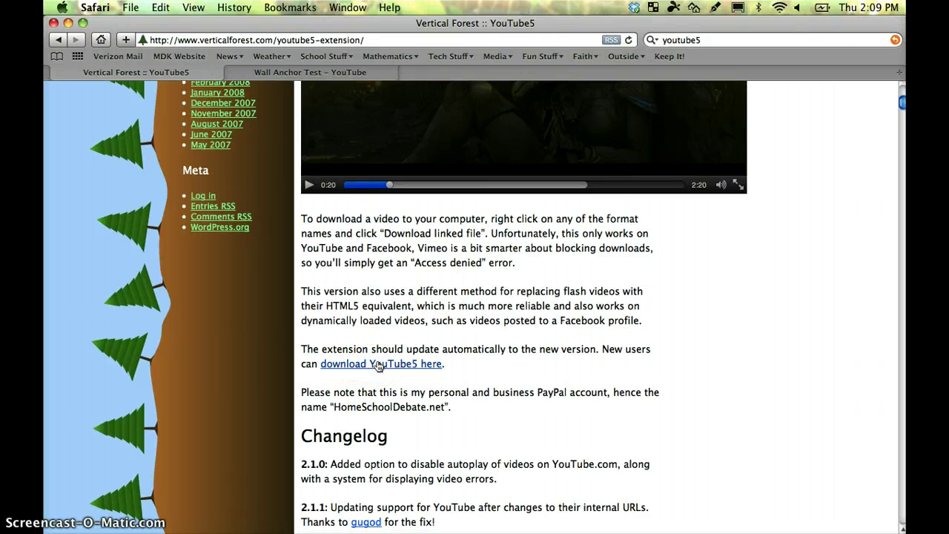
key(F3)
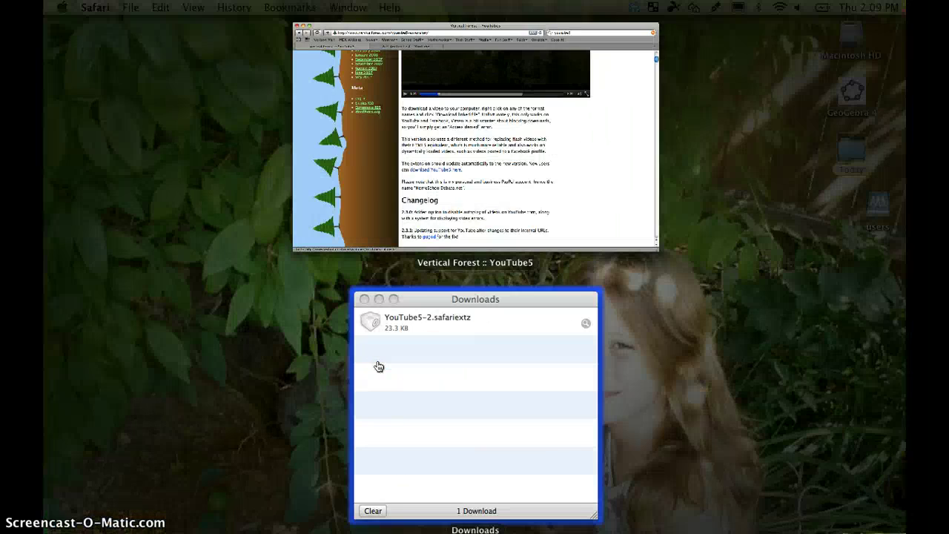
click(378, 367)
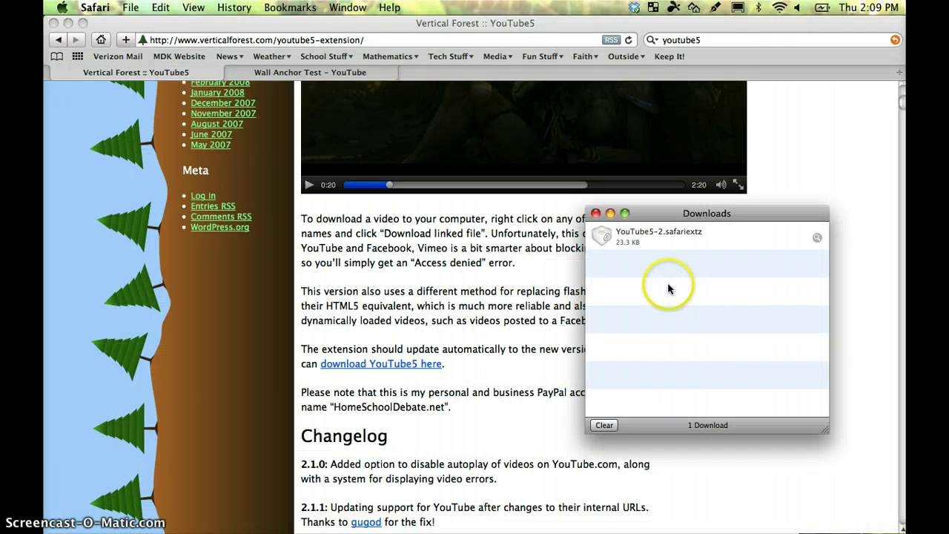
double_click(603, 235)
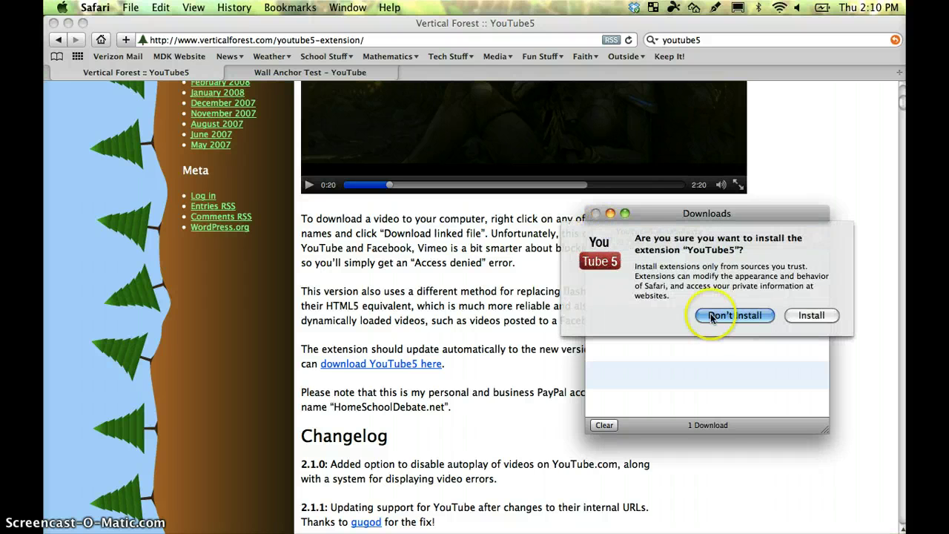
click(818, 315)
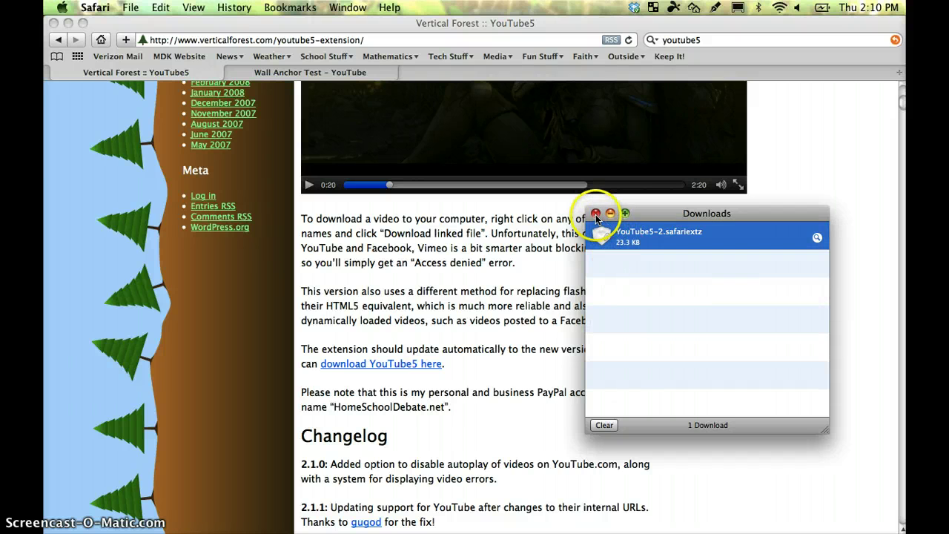
click(596, 214)
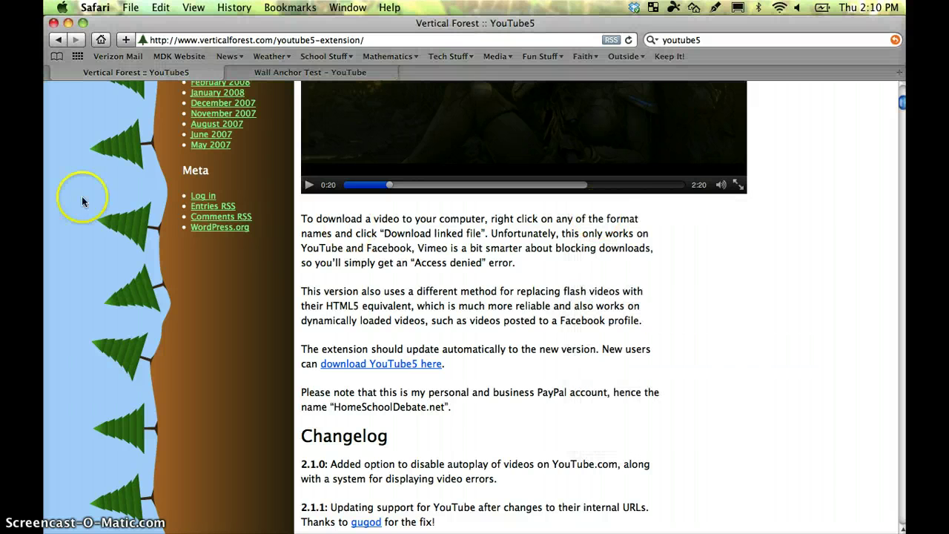
Step: Review the YouTube5 extension's YouTube, Vimeo and Facebook video options in Safari's preferences, then close the window
click(95, 8)
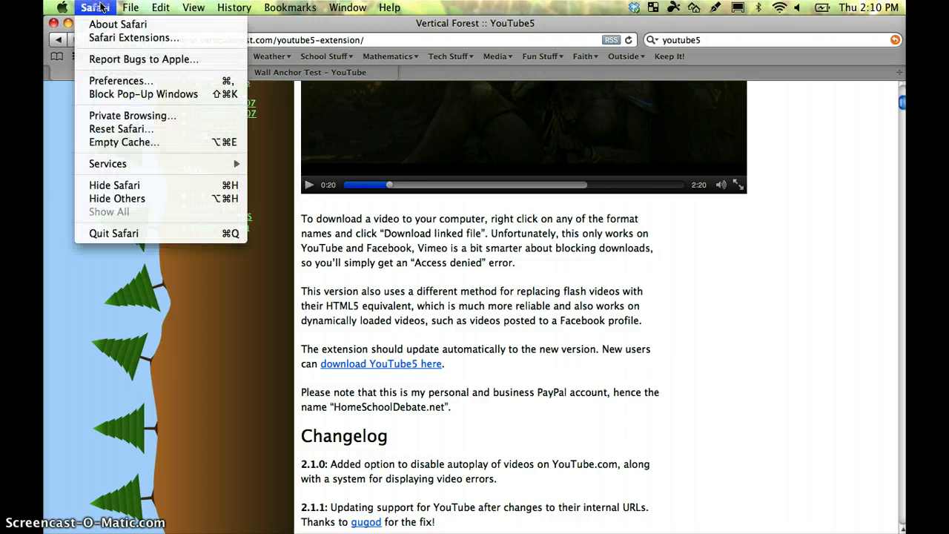
click(109, 82)
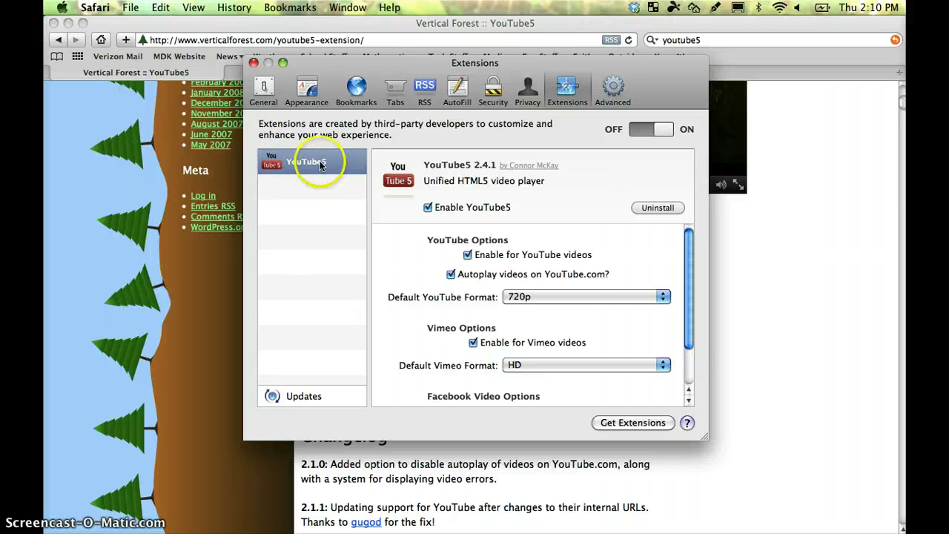
click(316, 162)
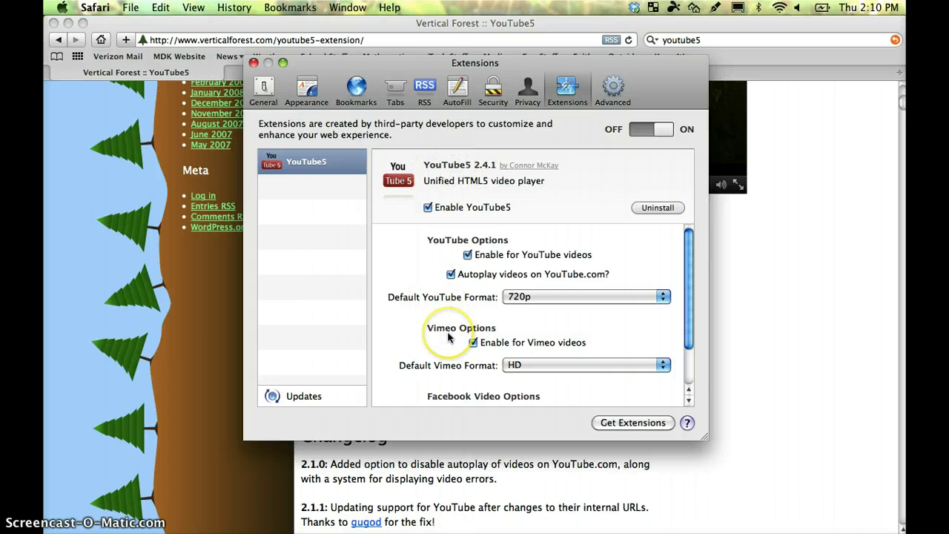
scroll(447, 337, down, 3)
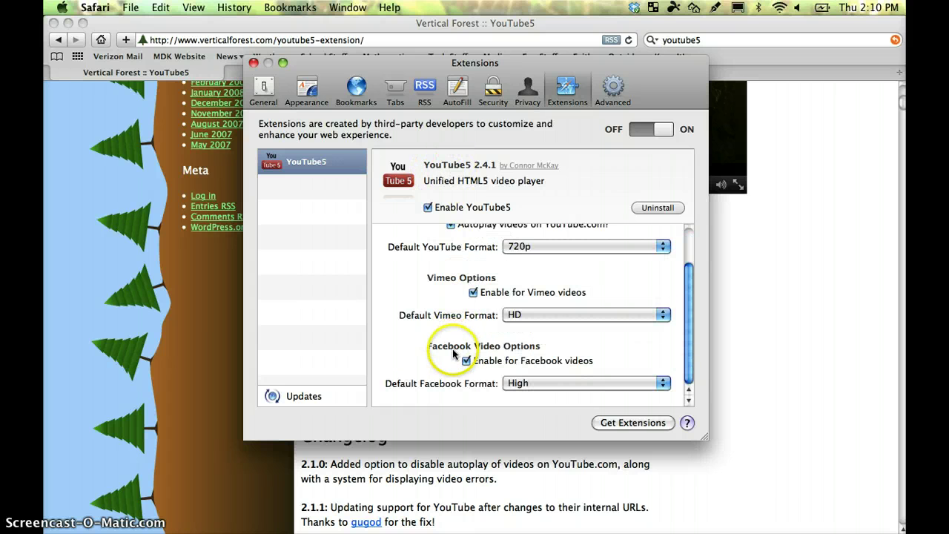
click(254, 63)
Step: Reload the Wall Anchor Test YouTube page and pause the video in the YouTube5 player
click(267, 72)
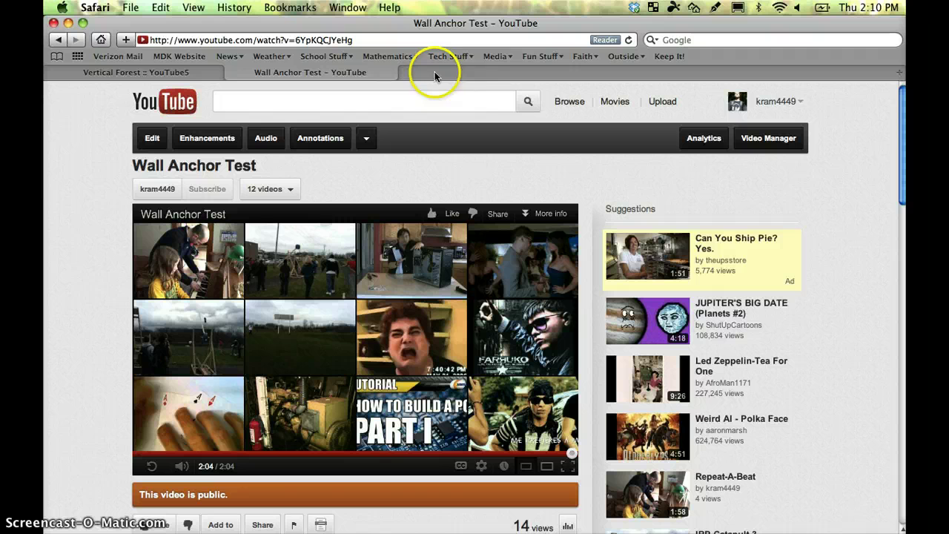
click(627, 40)
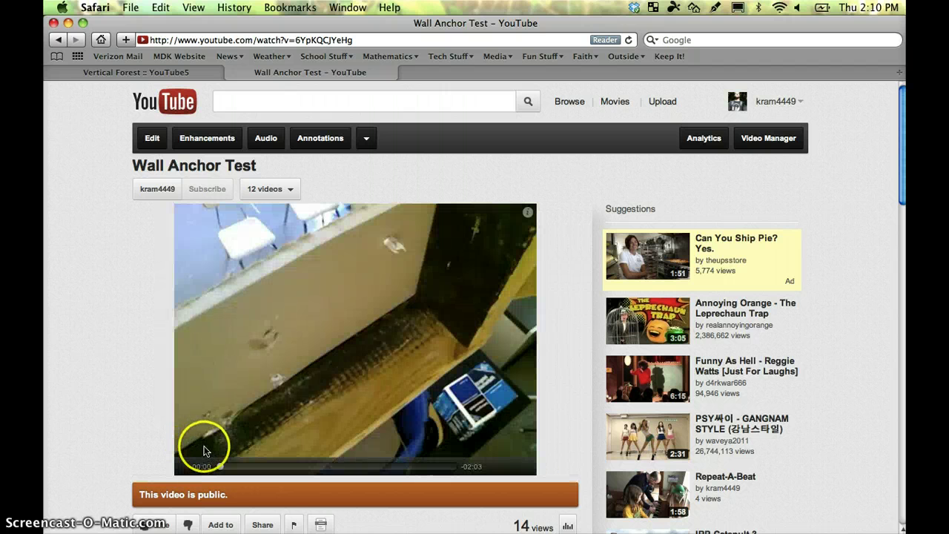
click(251, 387)
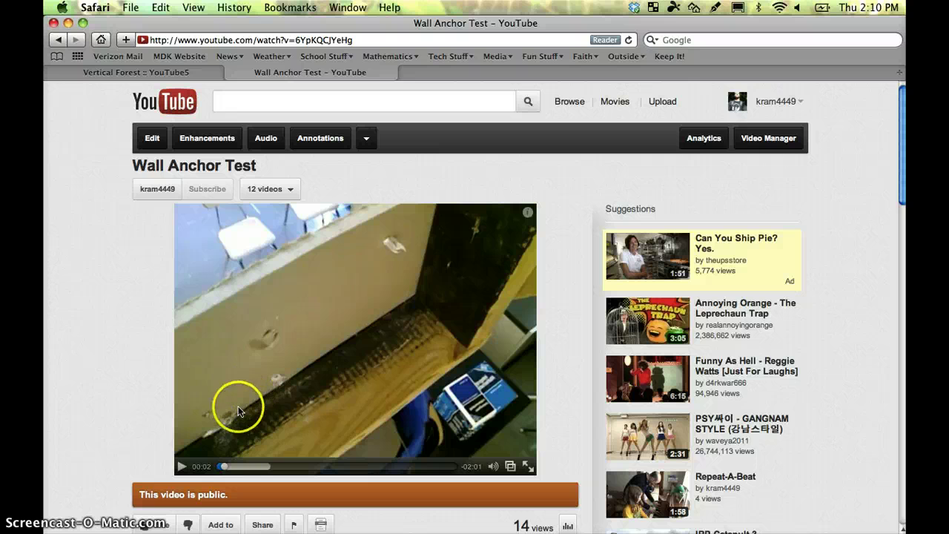
Step: Show the video's format options in the YouTube5 player and download the linked 360p file
click(528, 213)
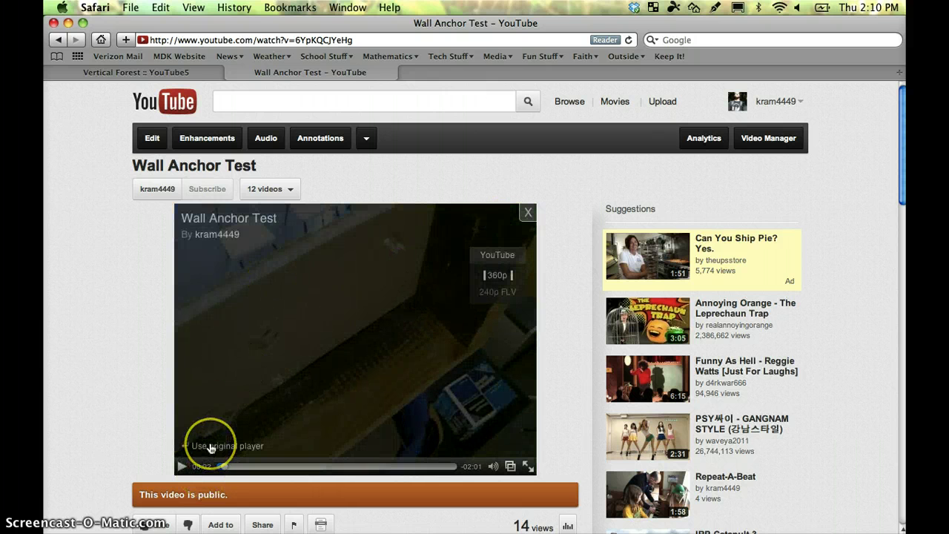
click(494, 289)
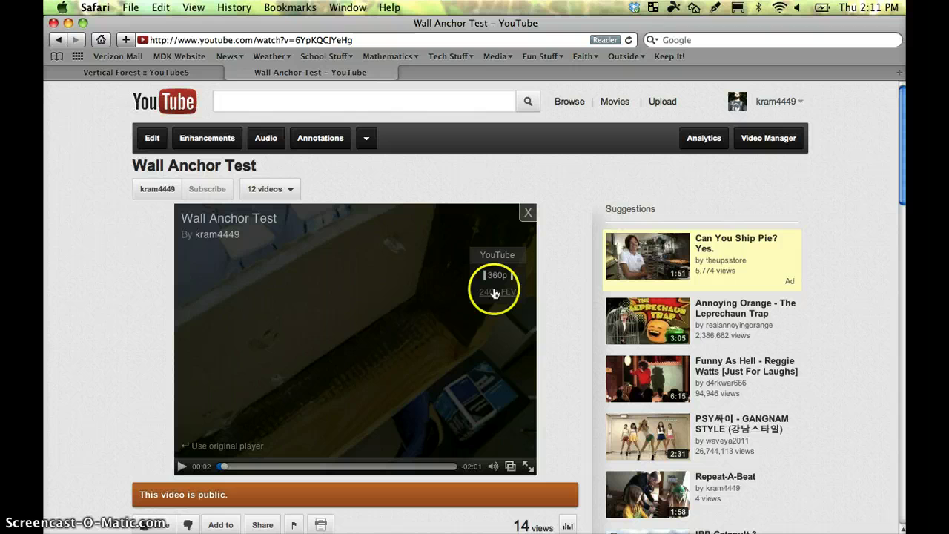
click(497, 278)
right_click(497, 278)
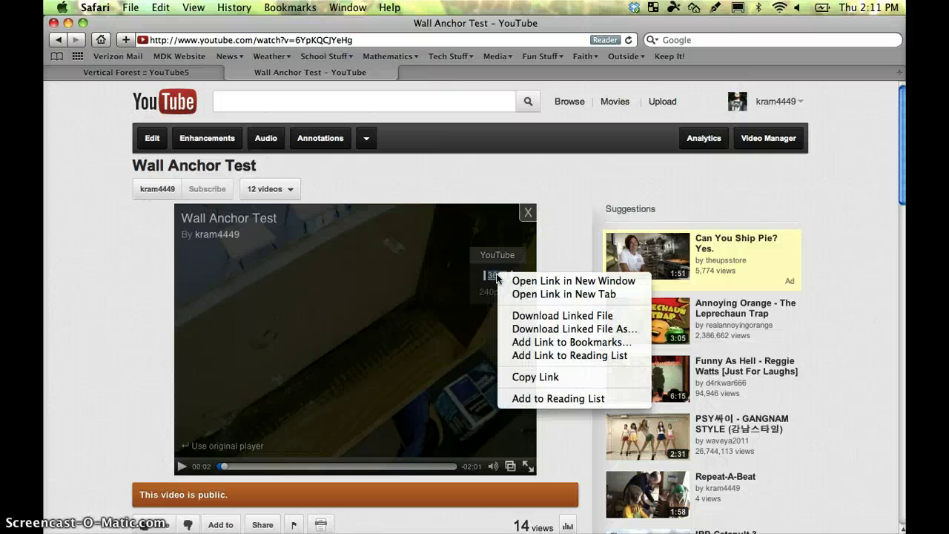
click(505, 317)
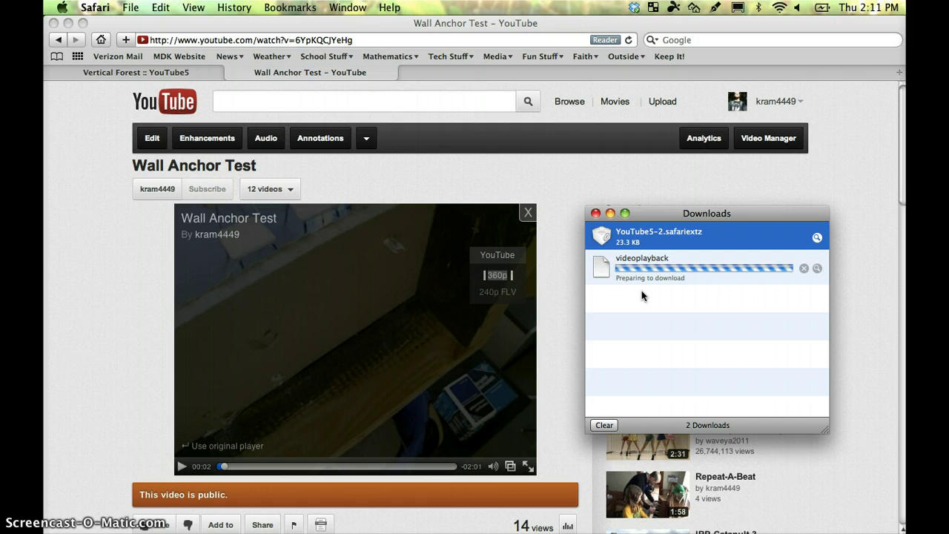
click(530, 289)
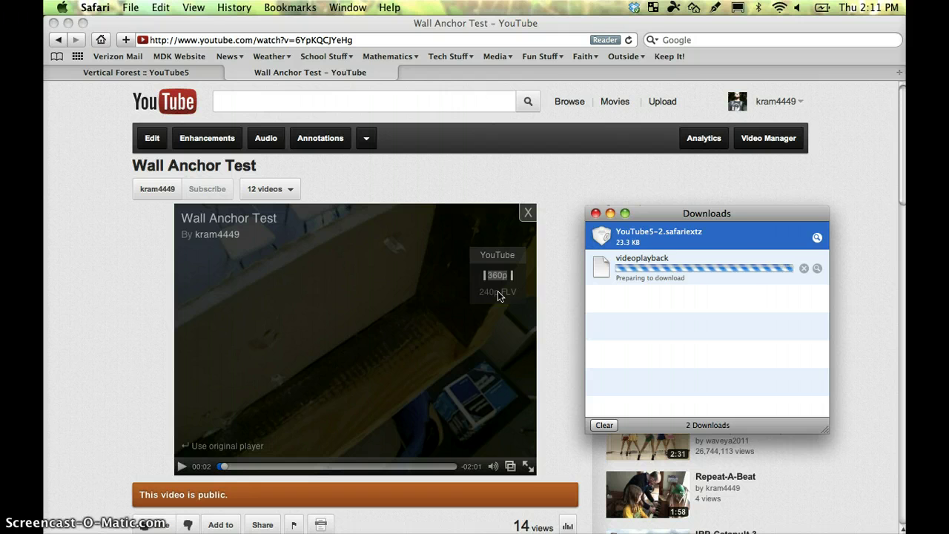
click(205, 439)
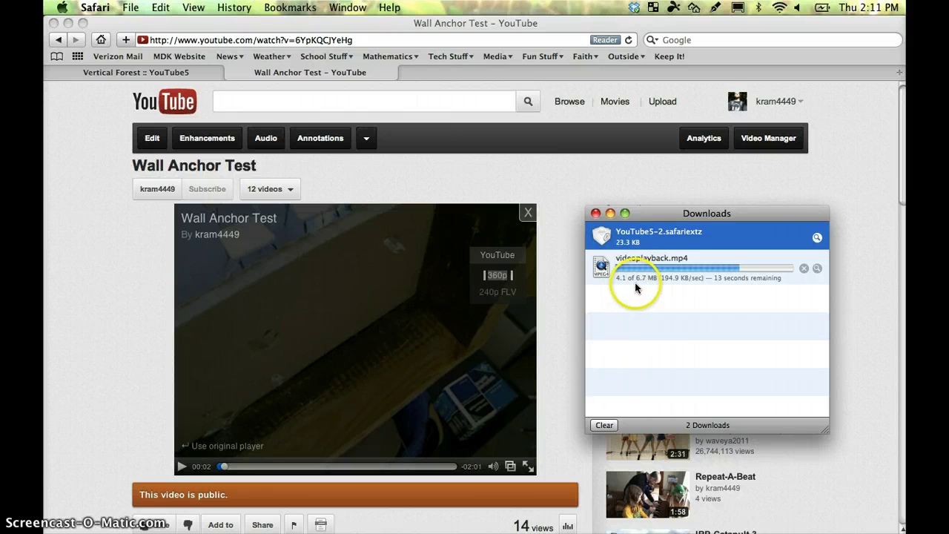
Step: Open the downloaded videoplayback-2.mp4 file from the Downloads window in the video player
click(600, 264)
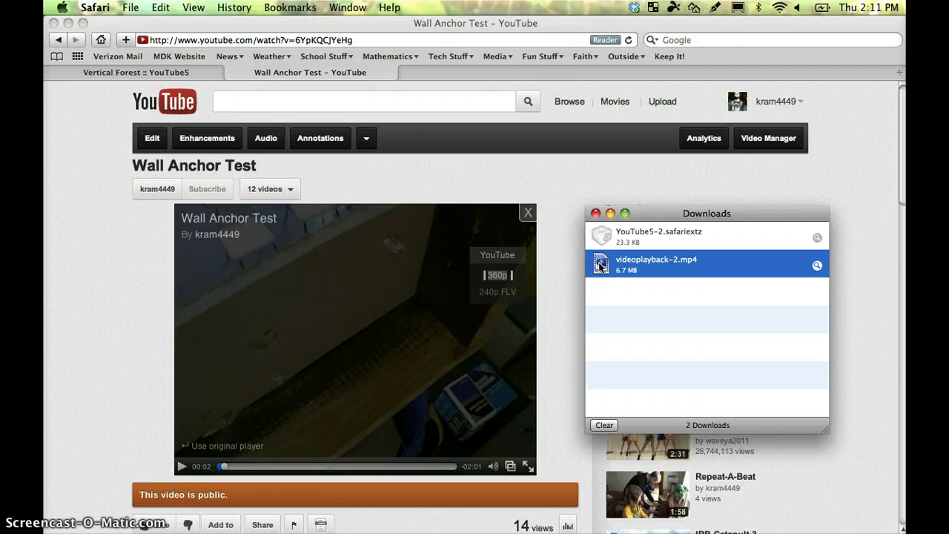
double_click(601, 265)
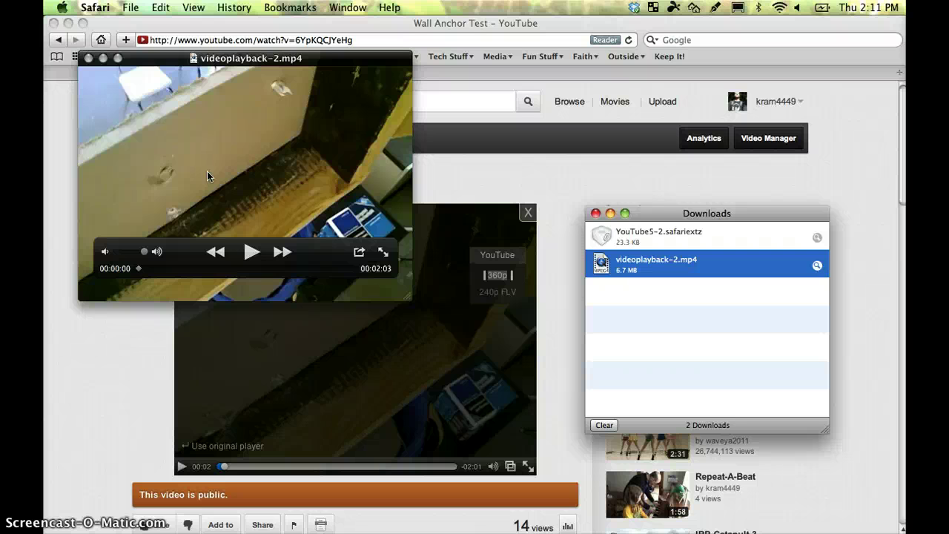
click(215, 200)
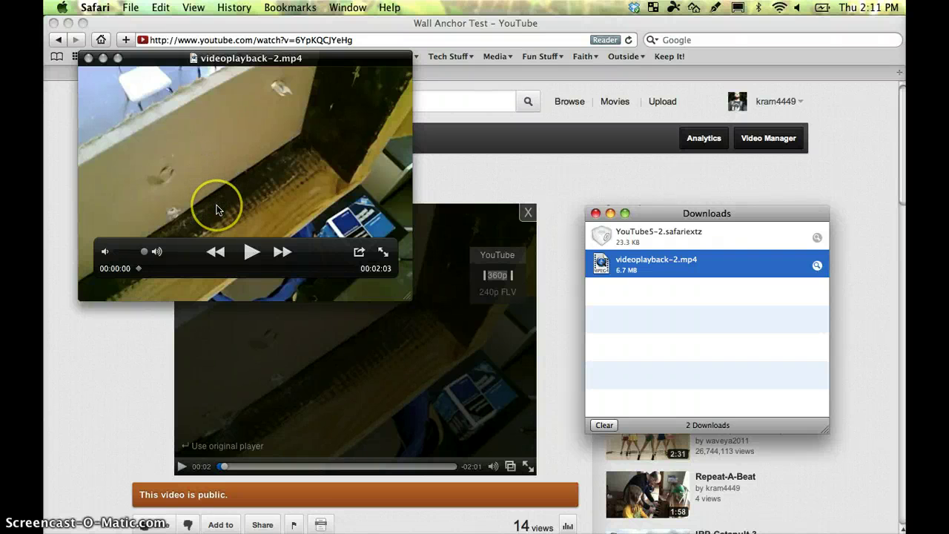